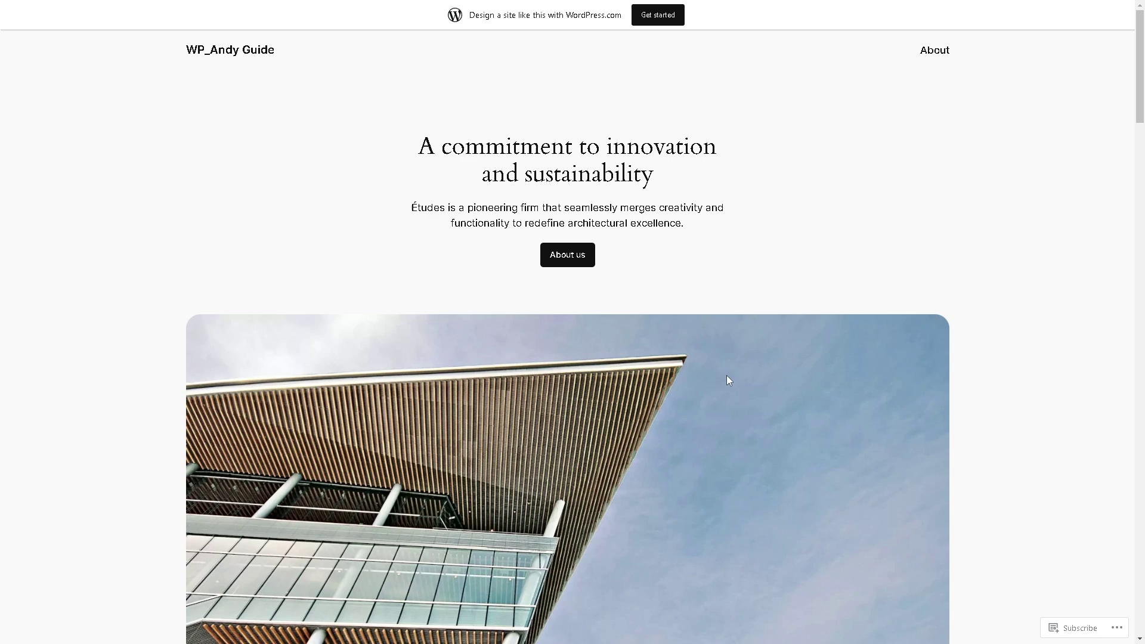
scroll(727, 380, "down", 2)
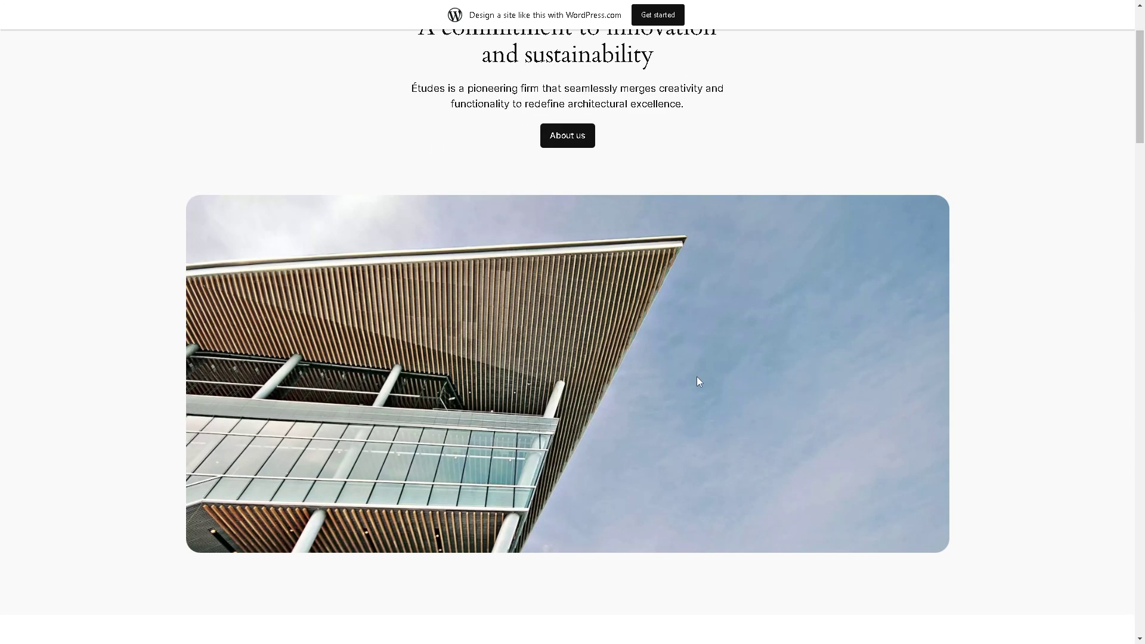
scroll(683, 401, "down", 1)
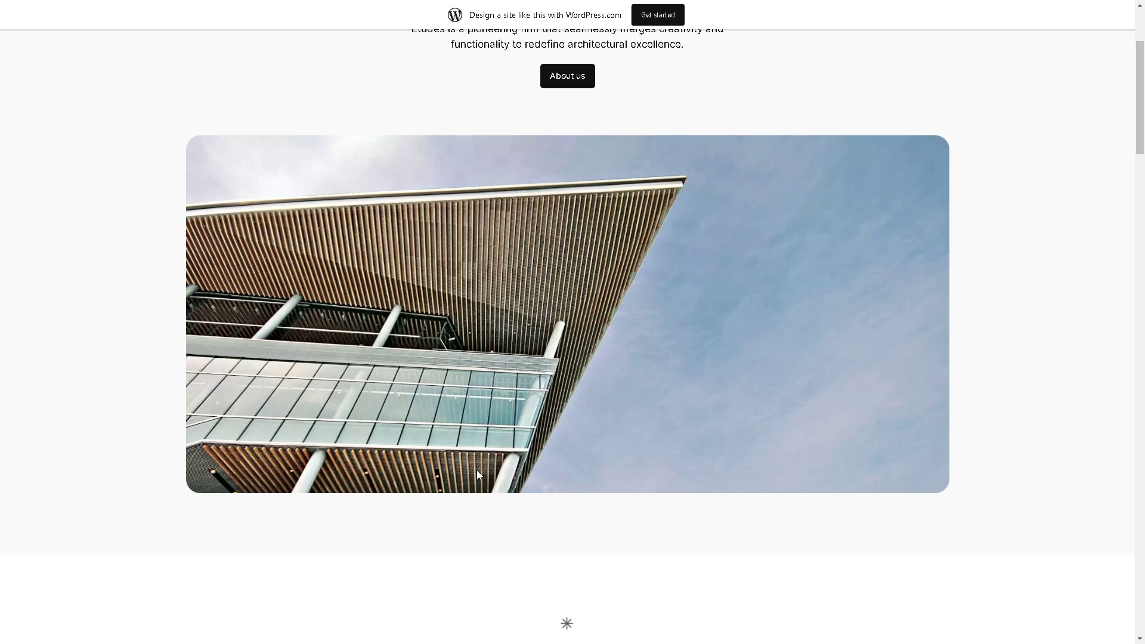
scroll(438, 480, "down", 2)
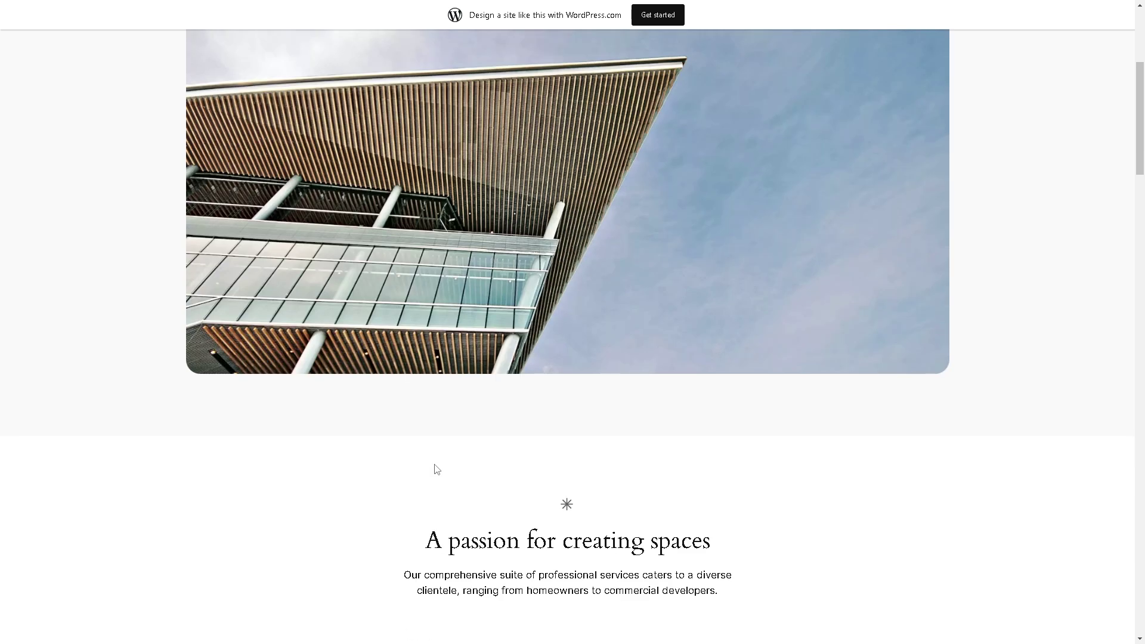
scroll(447, 429, "up", 2)
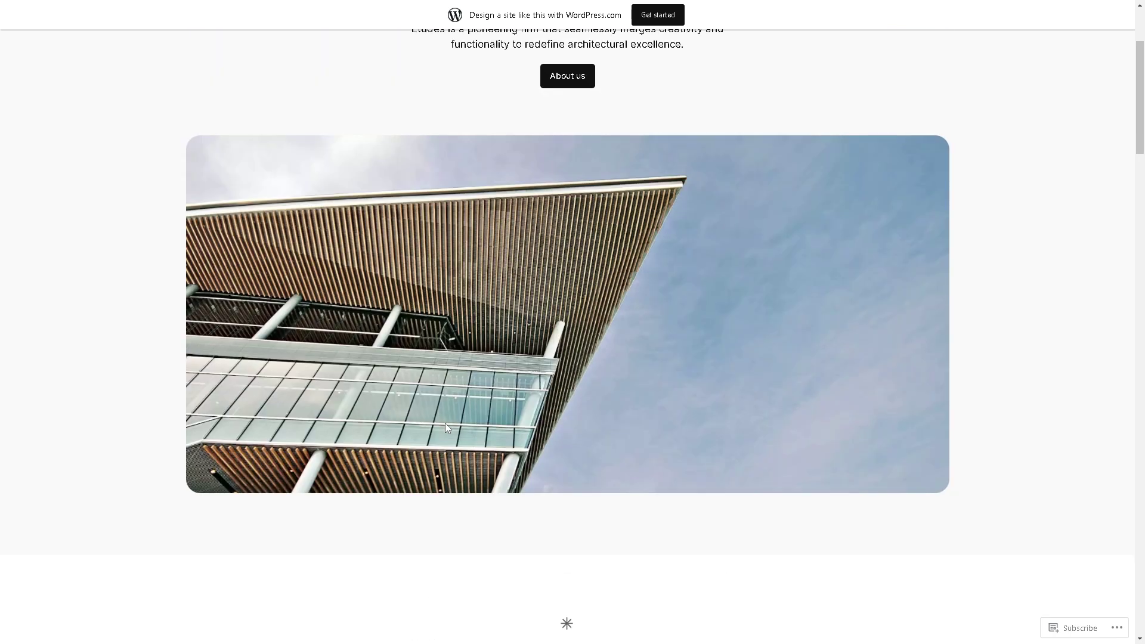
scroll(444, 422, "up", 1)
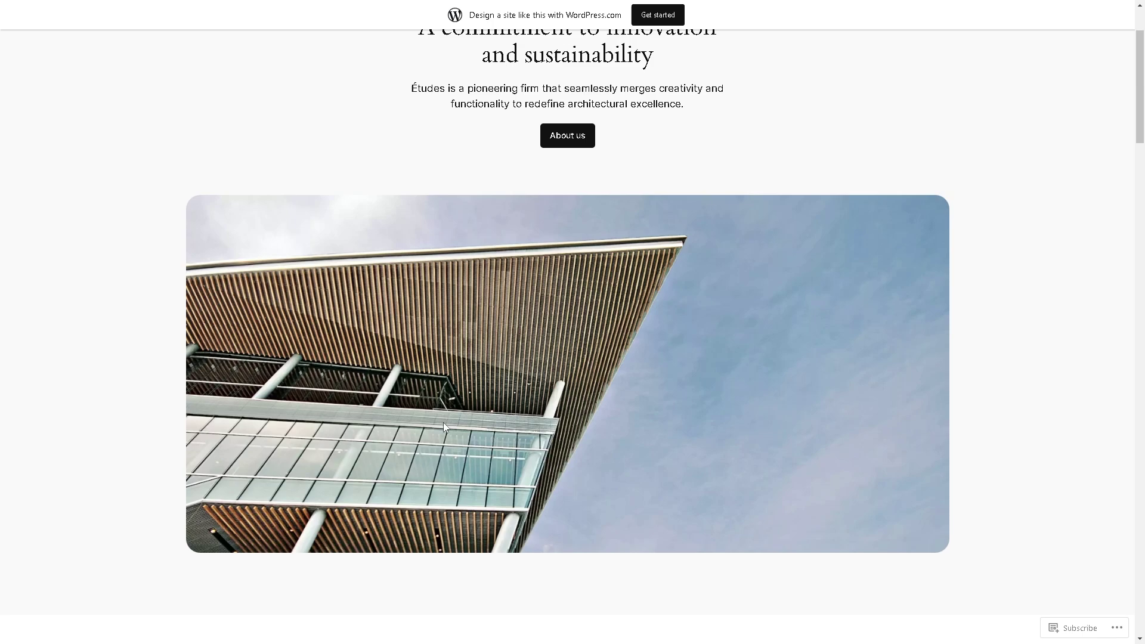
scroll(444, 422, "up", 2)
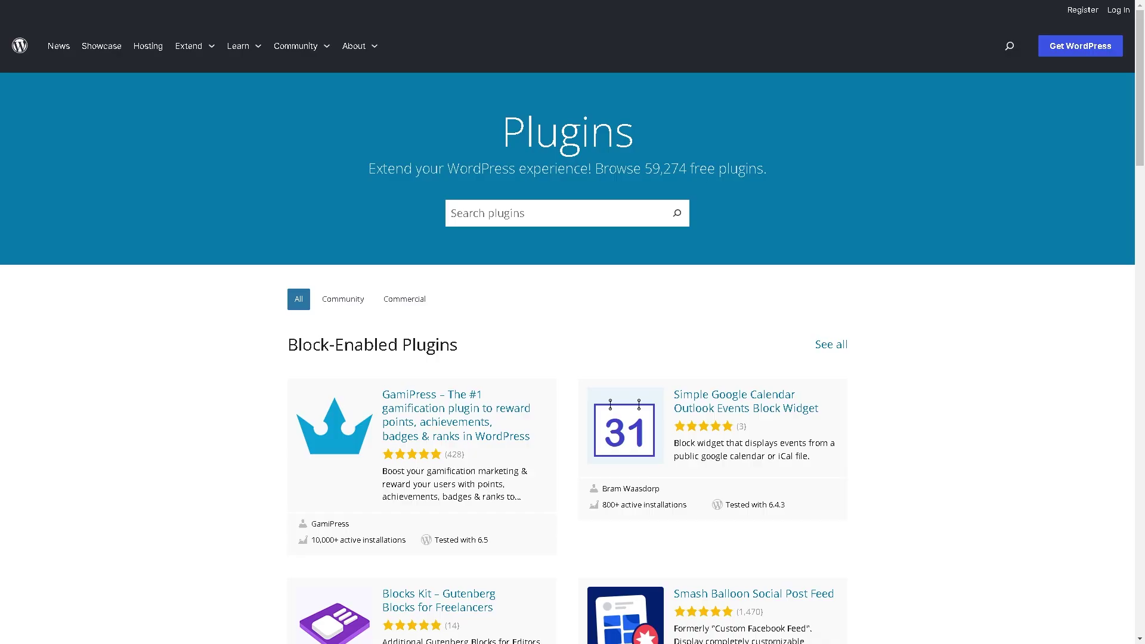
Search the WordPress.org plugin directory for 'square'.
left_click(544, 219)
type("sq")
type("uare")
key("Return")
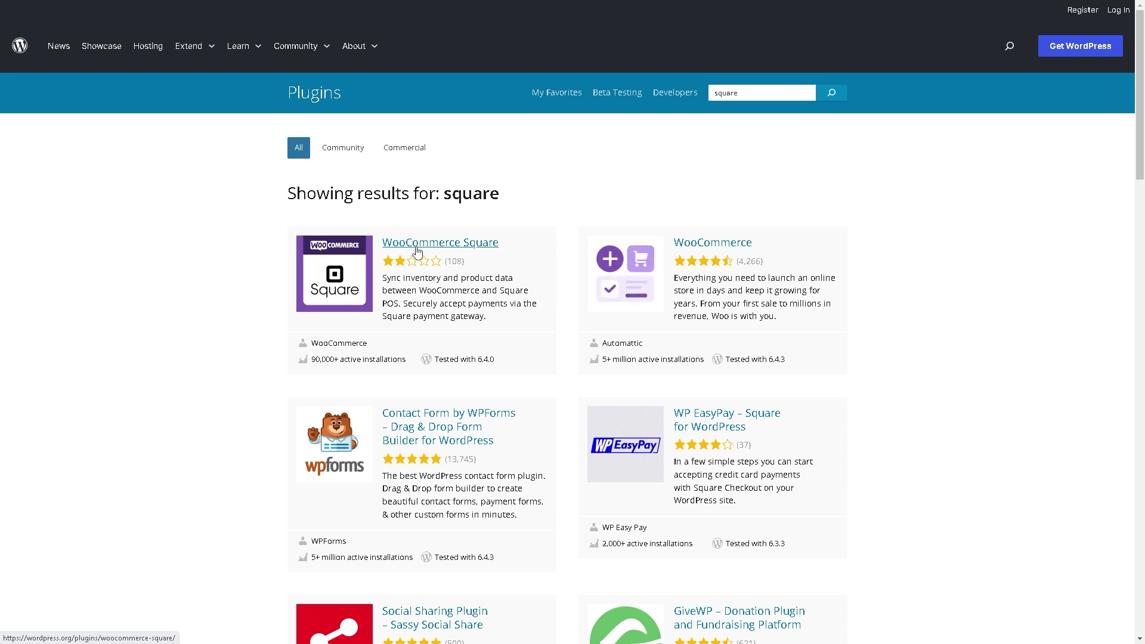
Review the WooCommerce Square plugin's details, reviews, installation notes and development changelog.
left_click(416, 251)
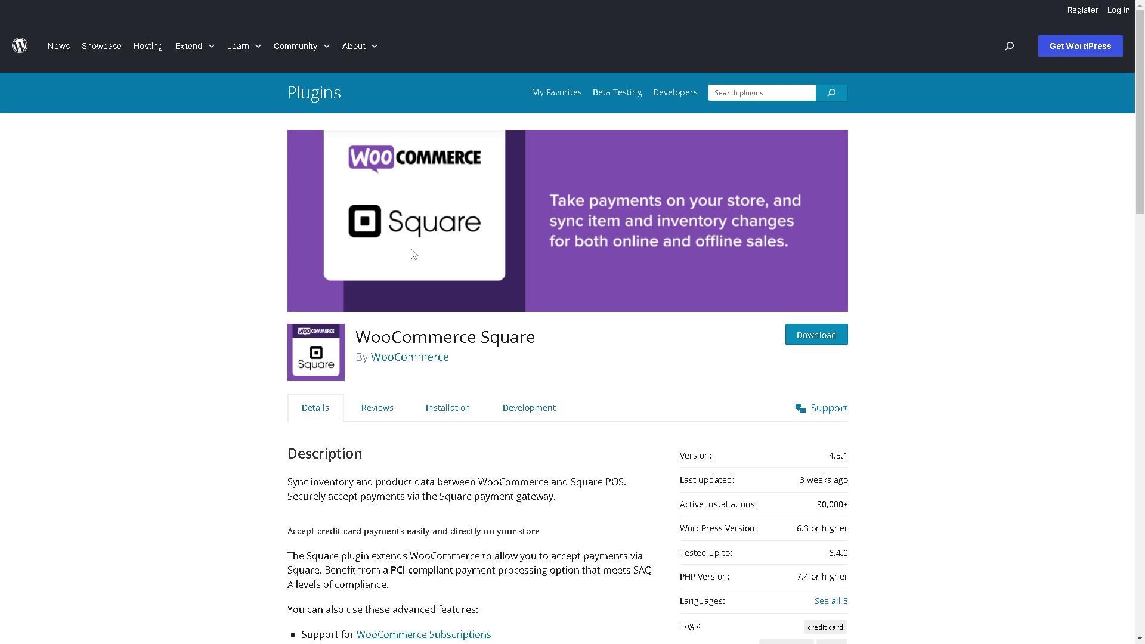
scroll(305, 354, "down", 2)
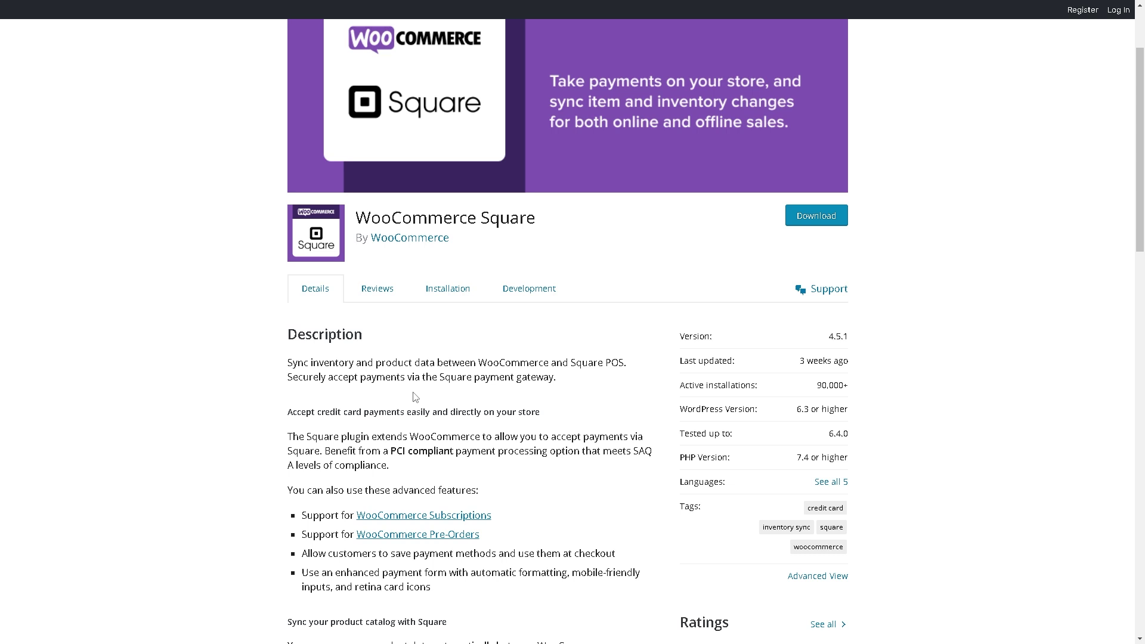
left_click(377, 291)
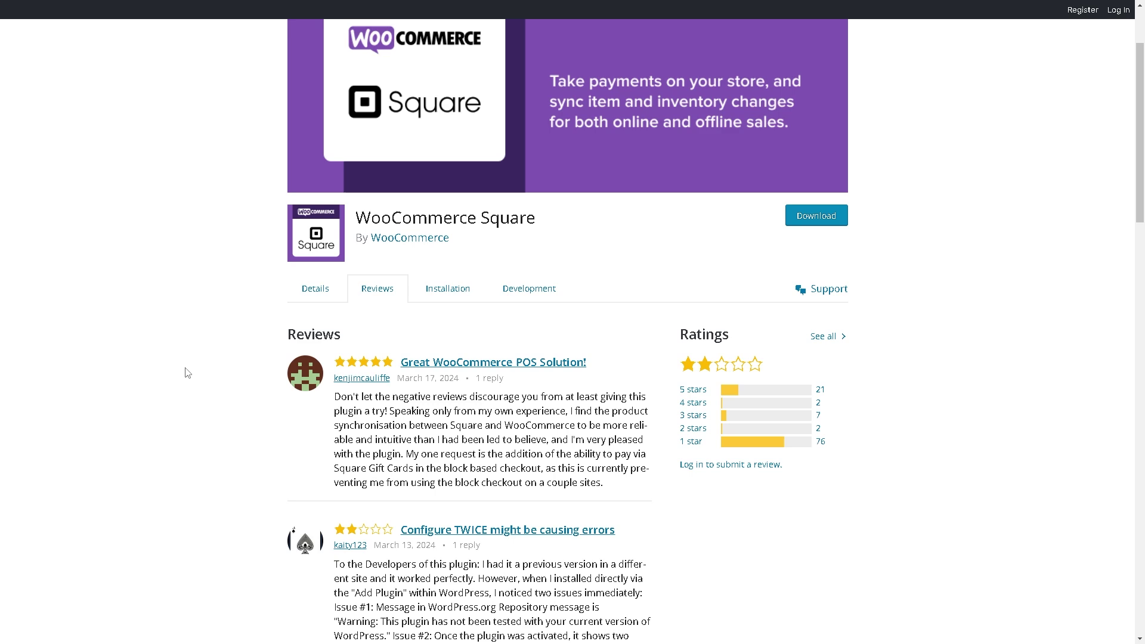
left_click(430, 298)
scroll(237, 362, "down", 1)
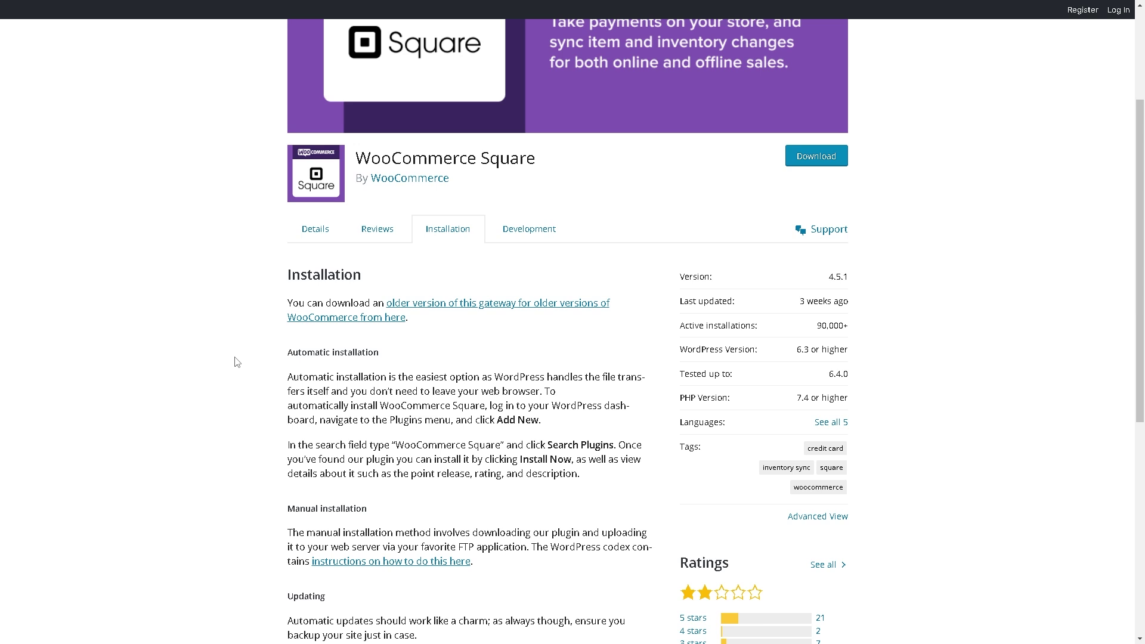
left_click(544, 241)
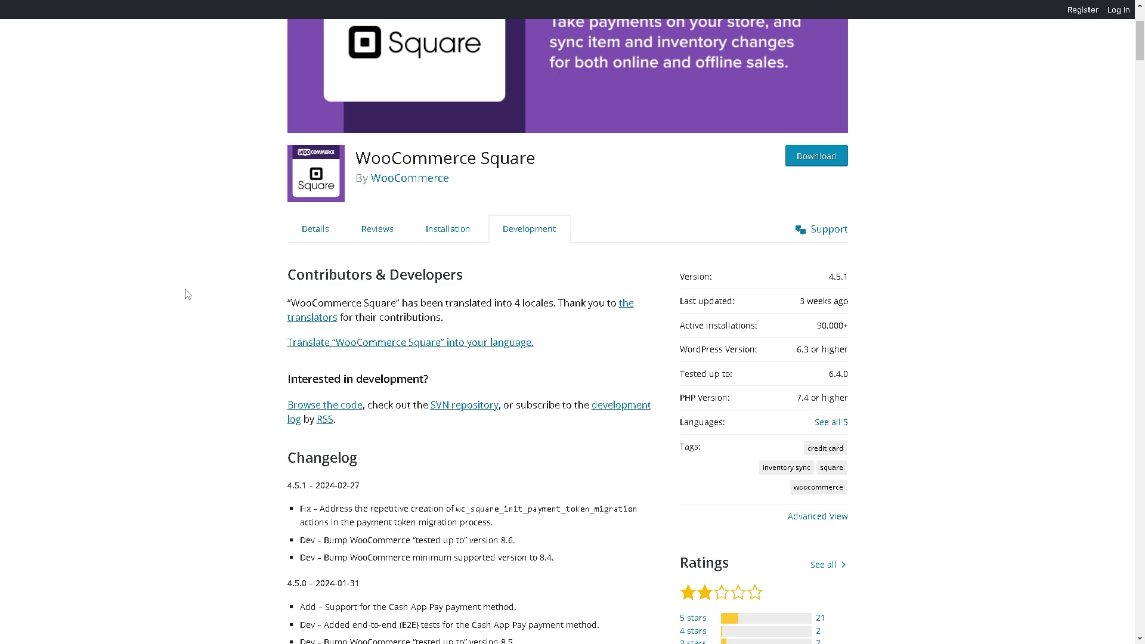
scroll(187, 294, "up", 2)
scroll(186, 294, "up", 1)
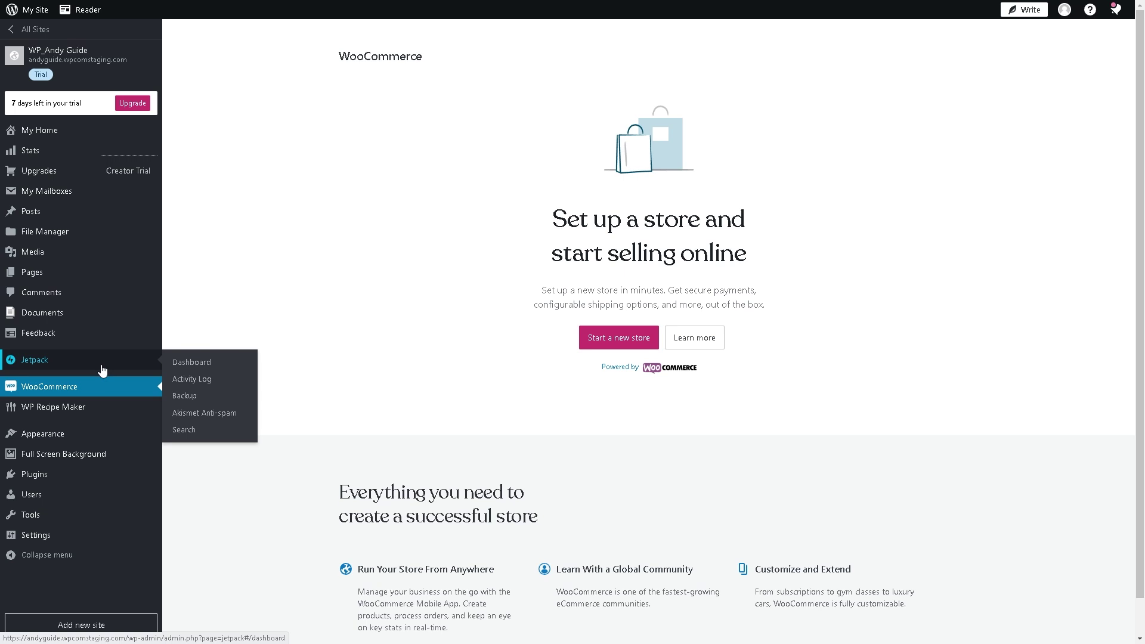
mouse_move(36, 476)
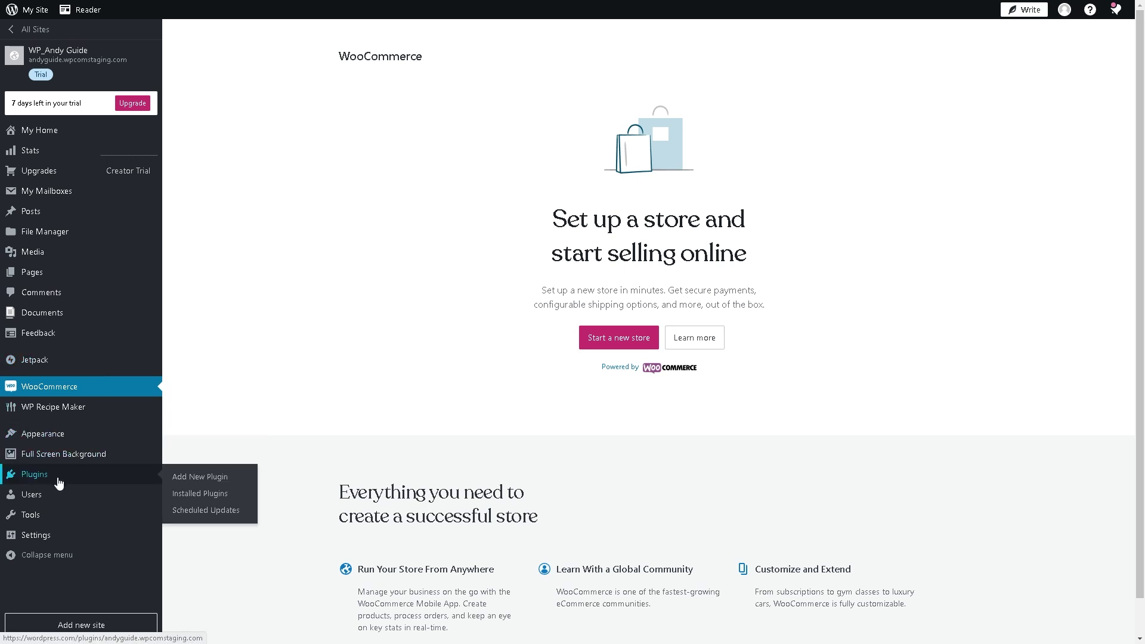
Find WooCommerce Square in the site's Add New Plugin marketplace by searching 'square'.
left_click(200, 478)
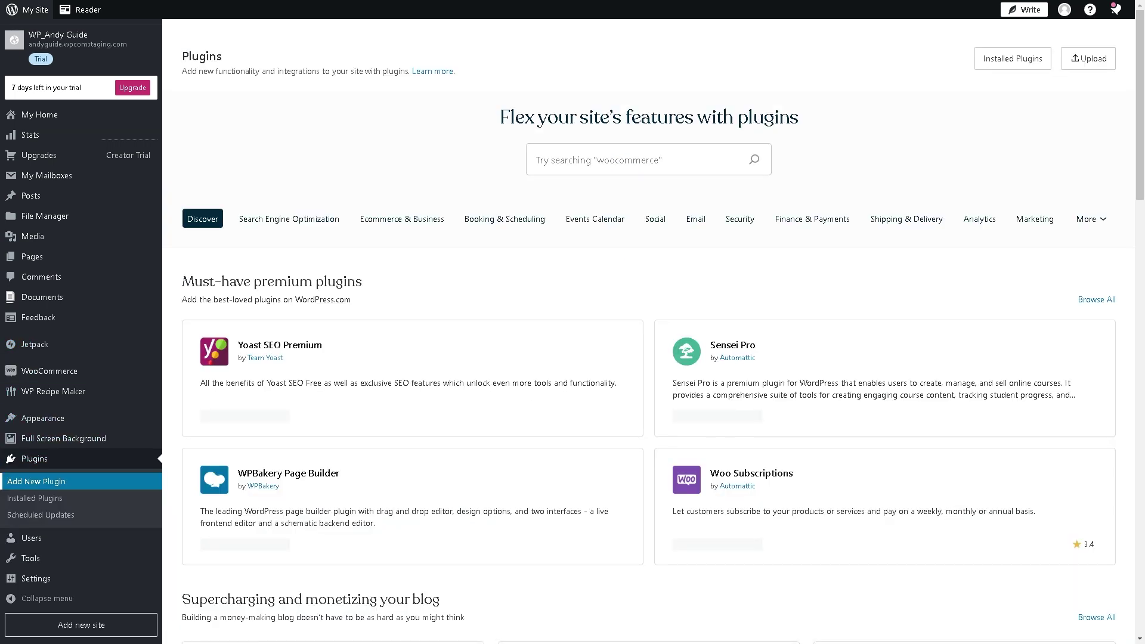
left_click(578, 158)
type("squar")
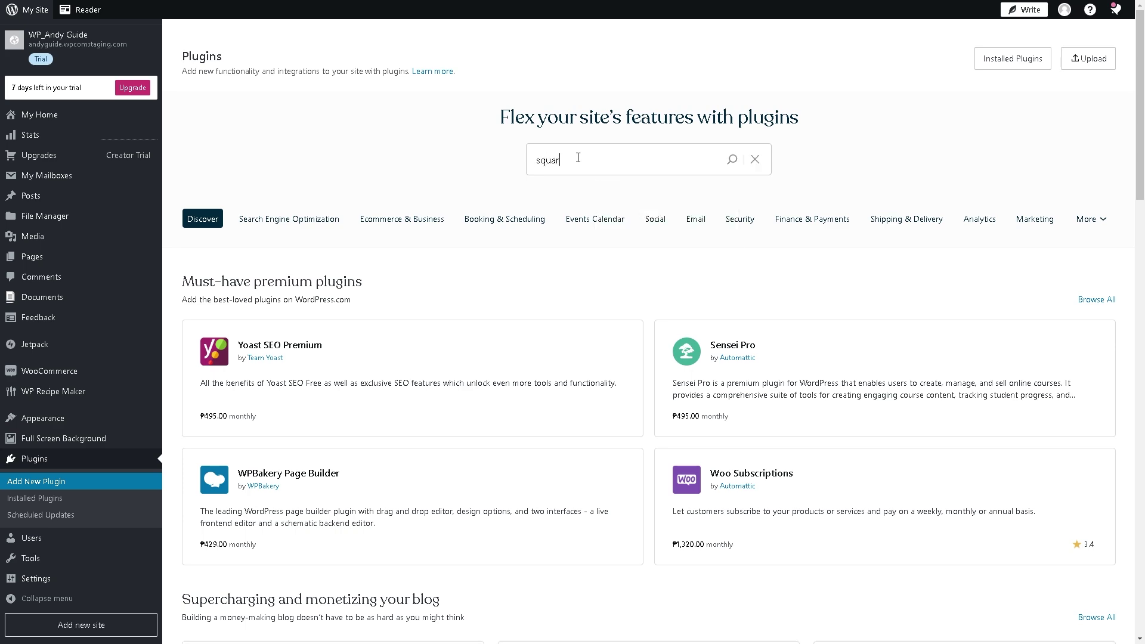
type("e")
left_click(732, 160)
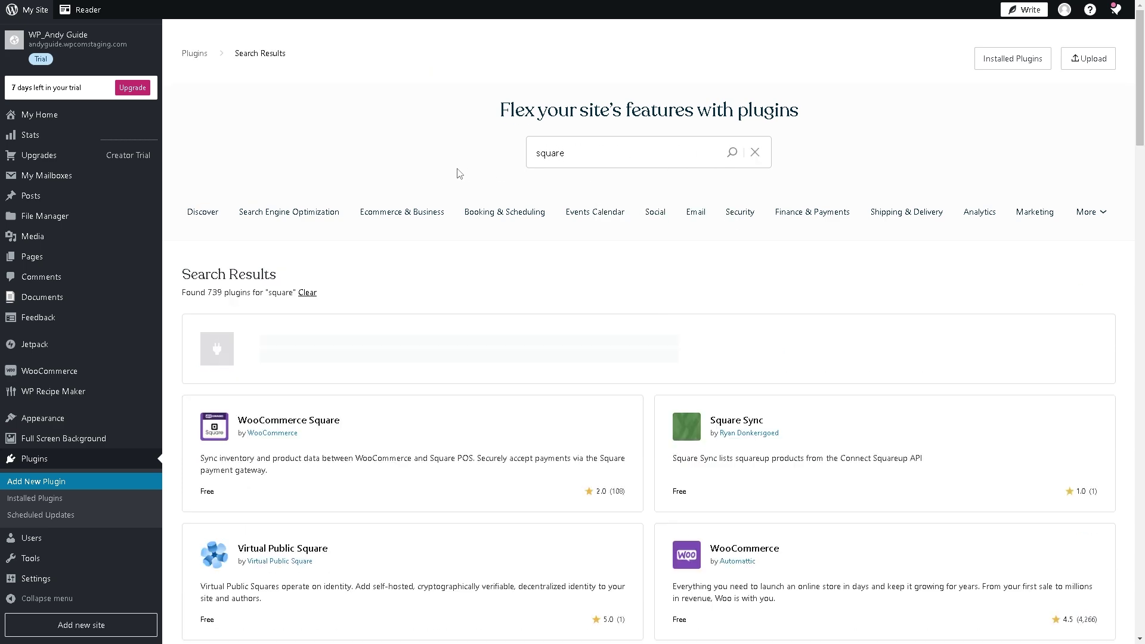
scroll(327, 278, "down", 2)
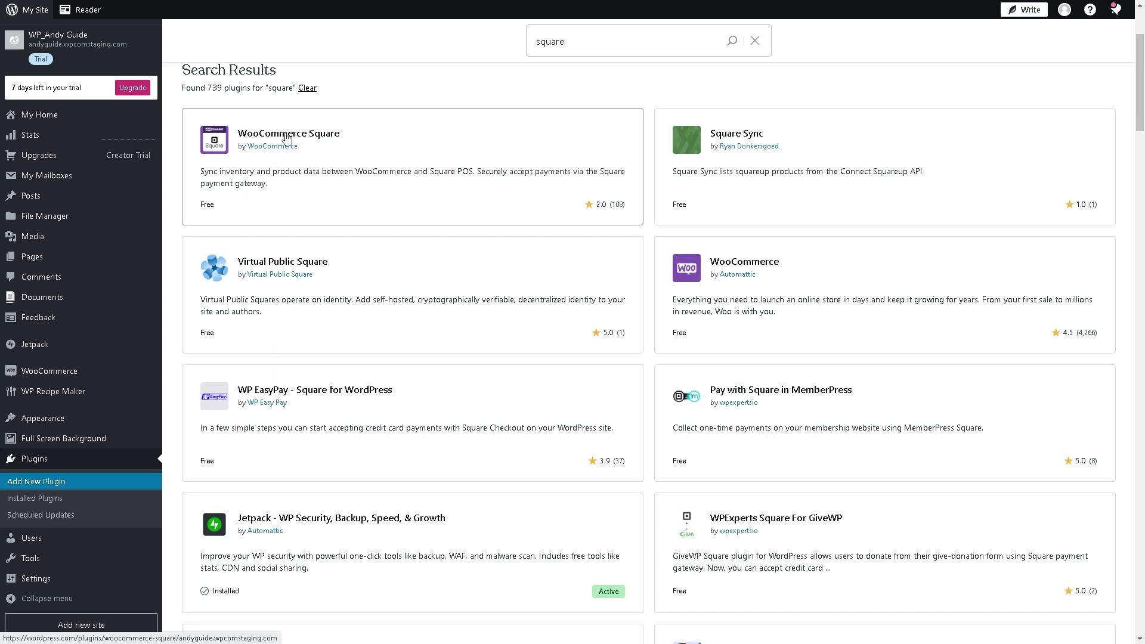
left_click(287, 138)
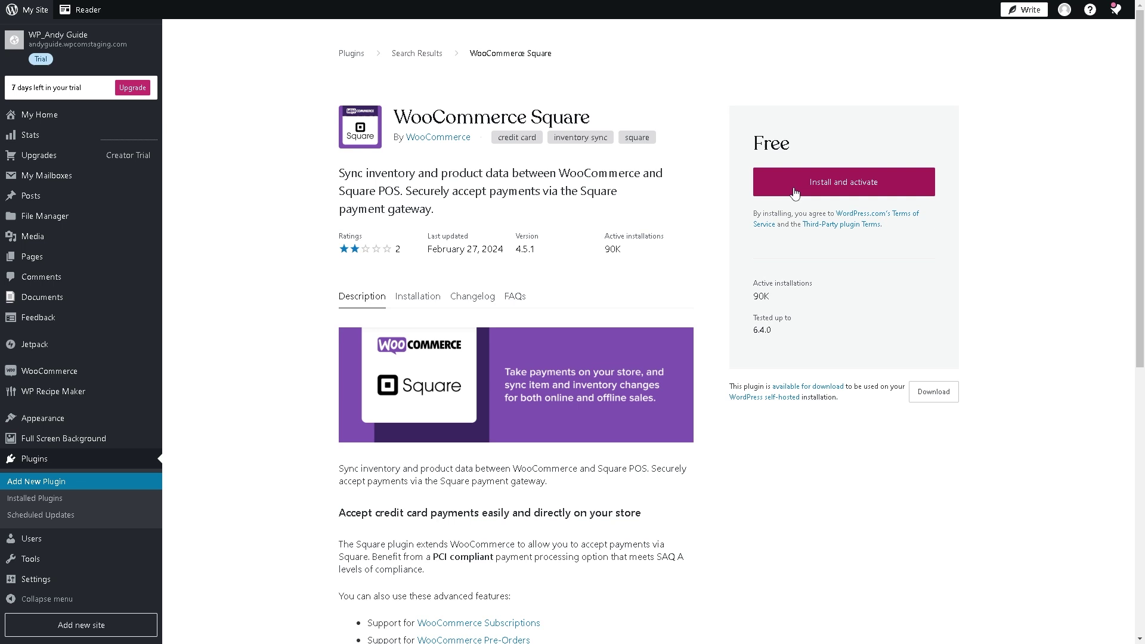
Install and activate WooCommerce Square, then go to the WooCommerce store setup page.
left_click(794, 194)
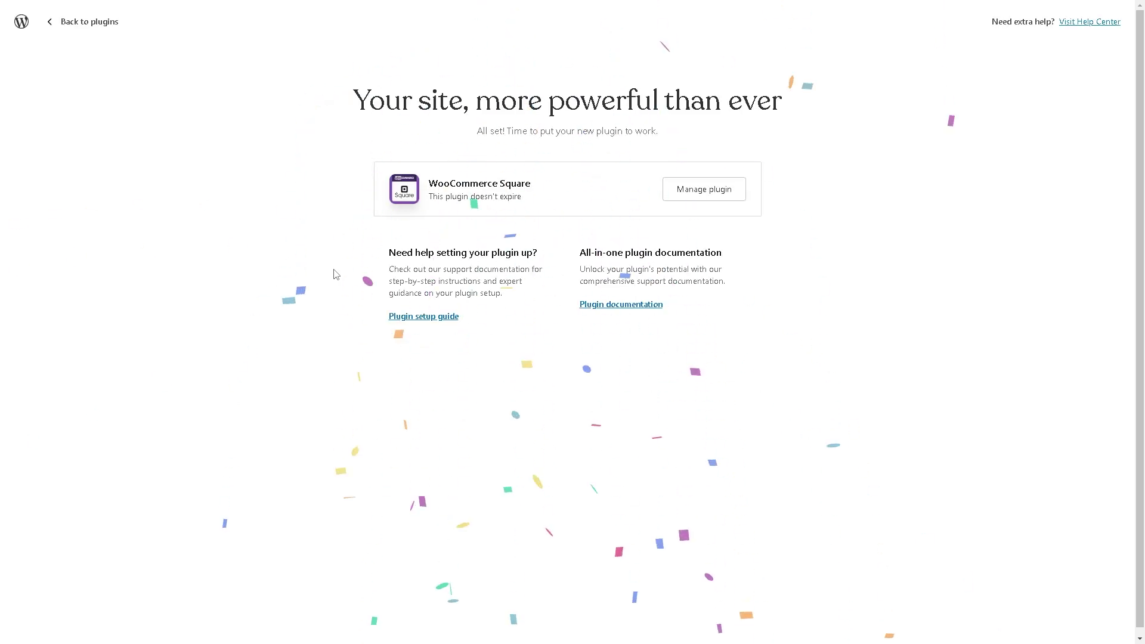
left_click(699, 190)
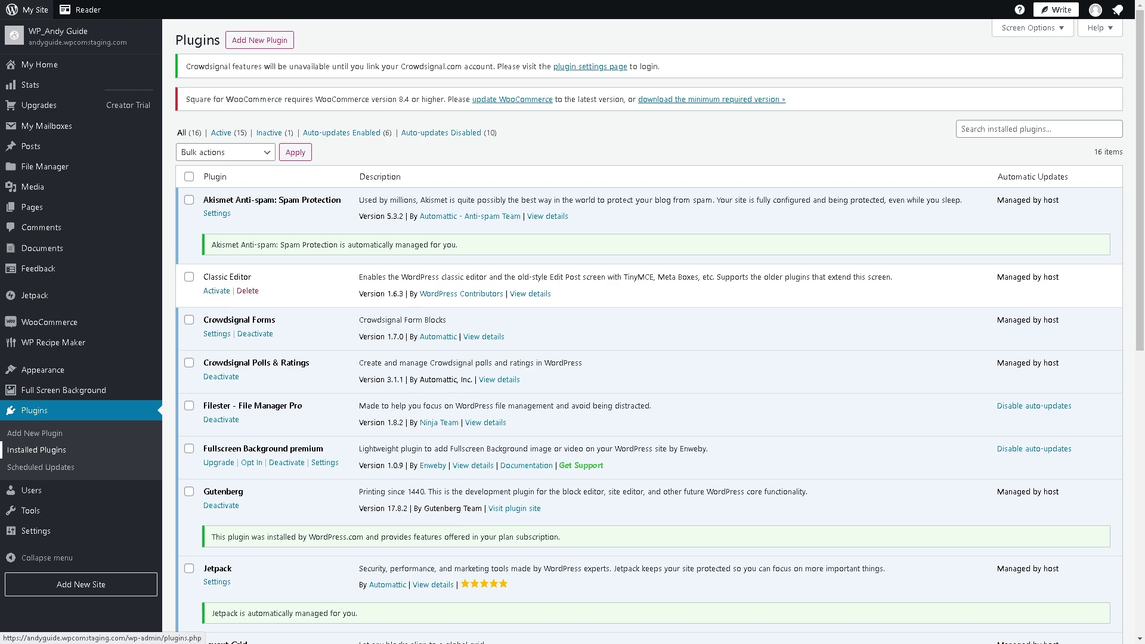
left_click(40, 322)
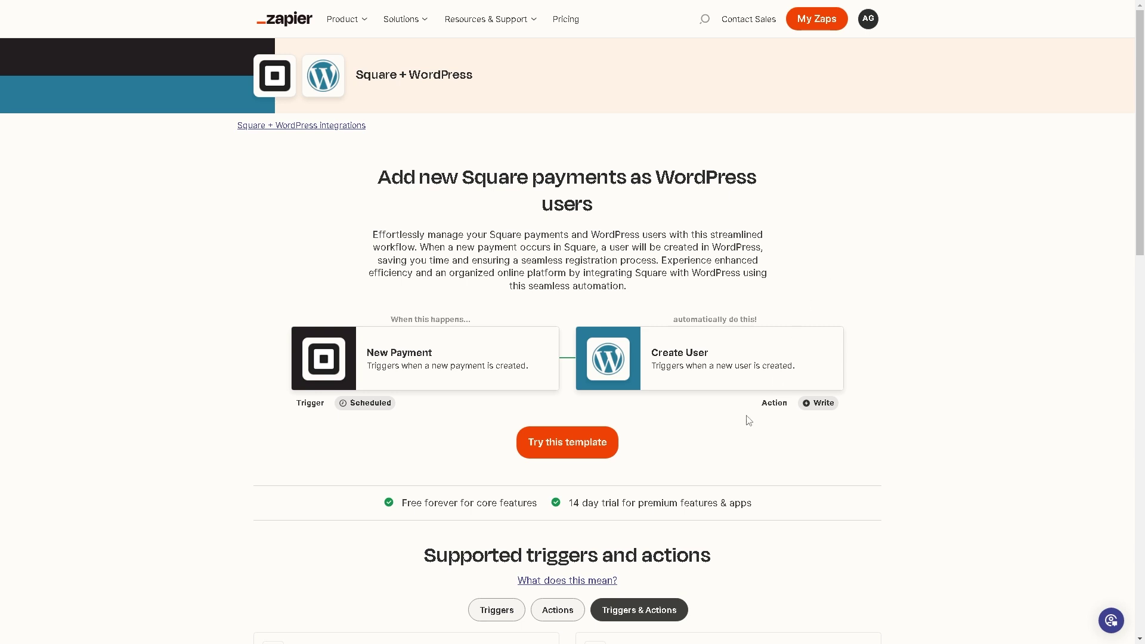
Start a zap from the Square-to-WordPress template and rename it 'How to Integrate Square with WordPress'.
left_click(577, 453)
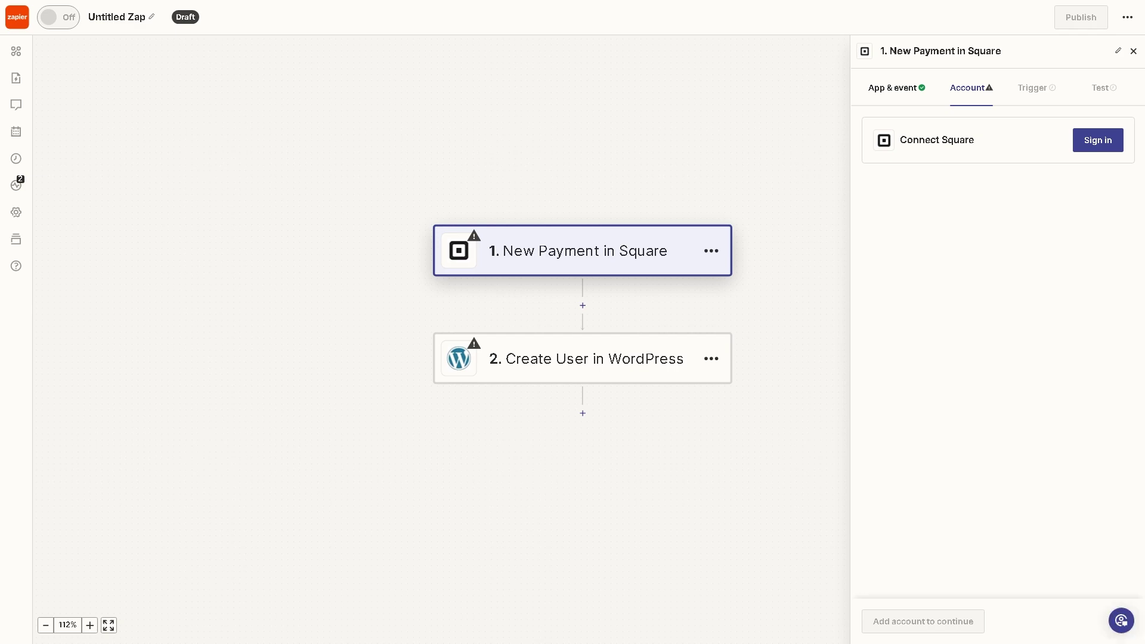
left_click(112, 20)
type("How to Integrate Square with WordPress")
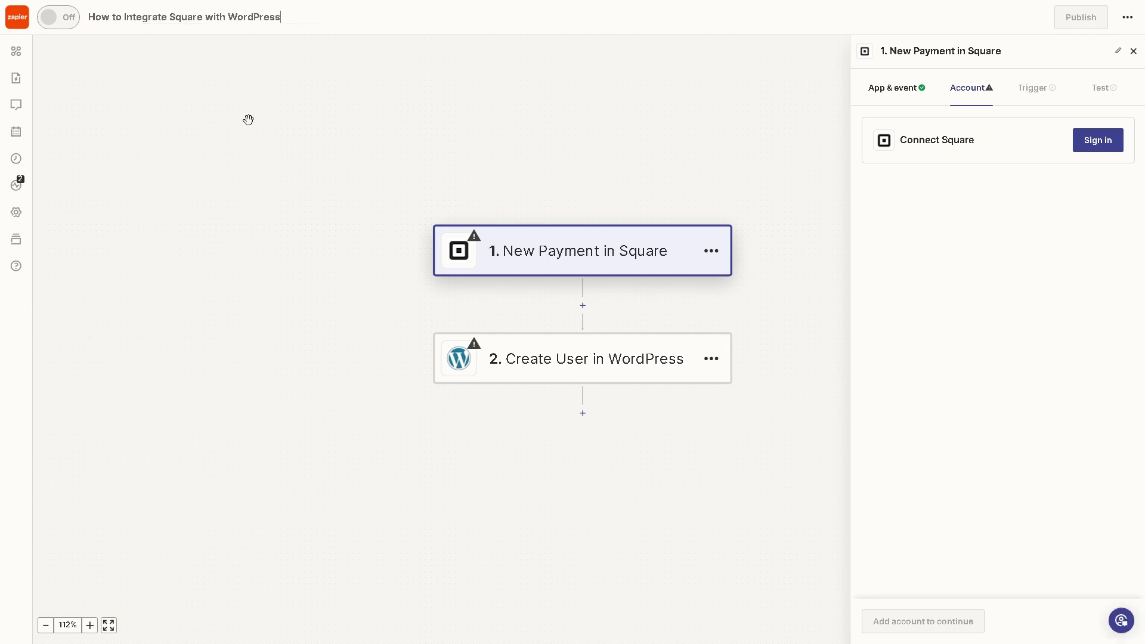
left_click(216, 138)
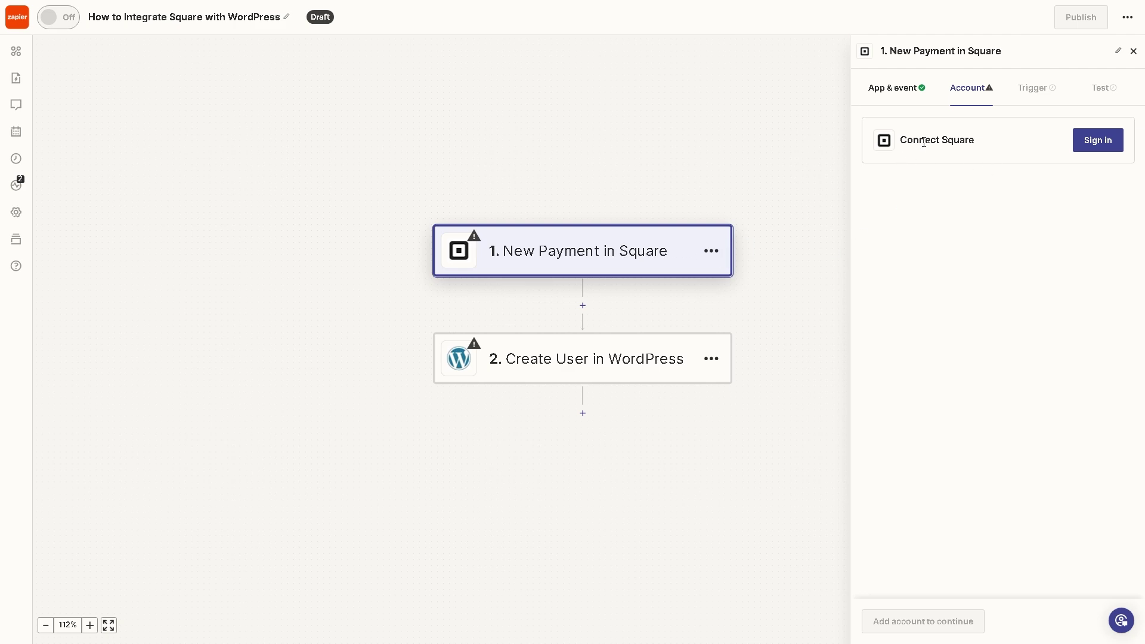
Select the Create User in WordPress step for account connection.
left_click(712, 251)
left_click(794, 407)
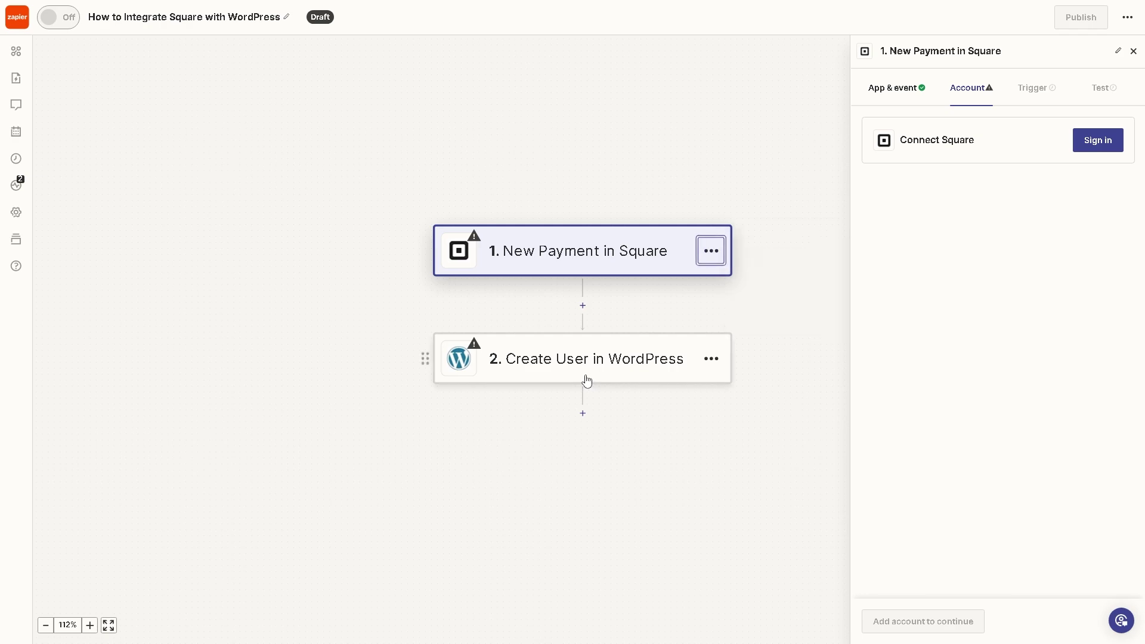
left_click(587, 381)
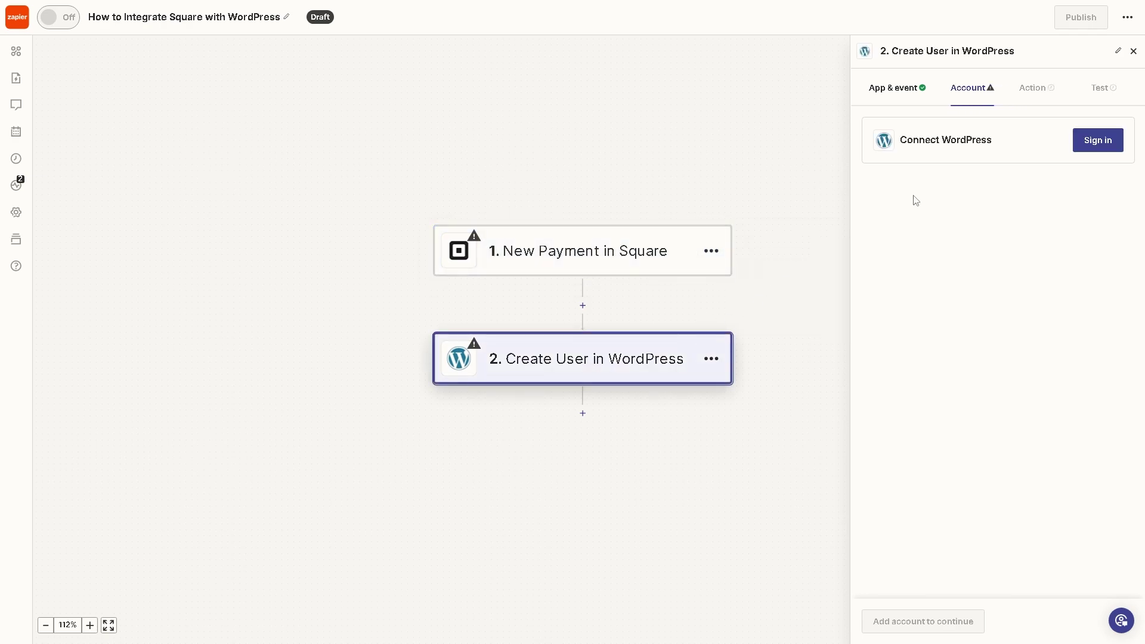